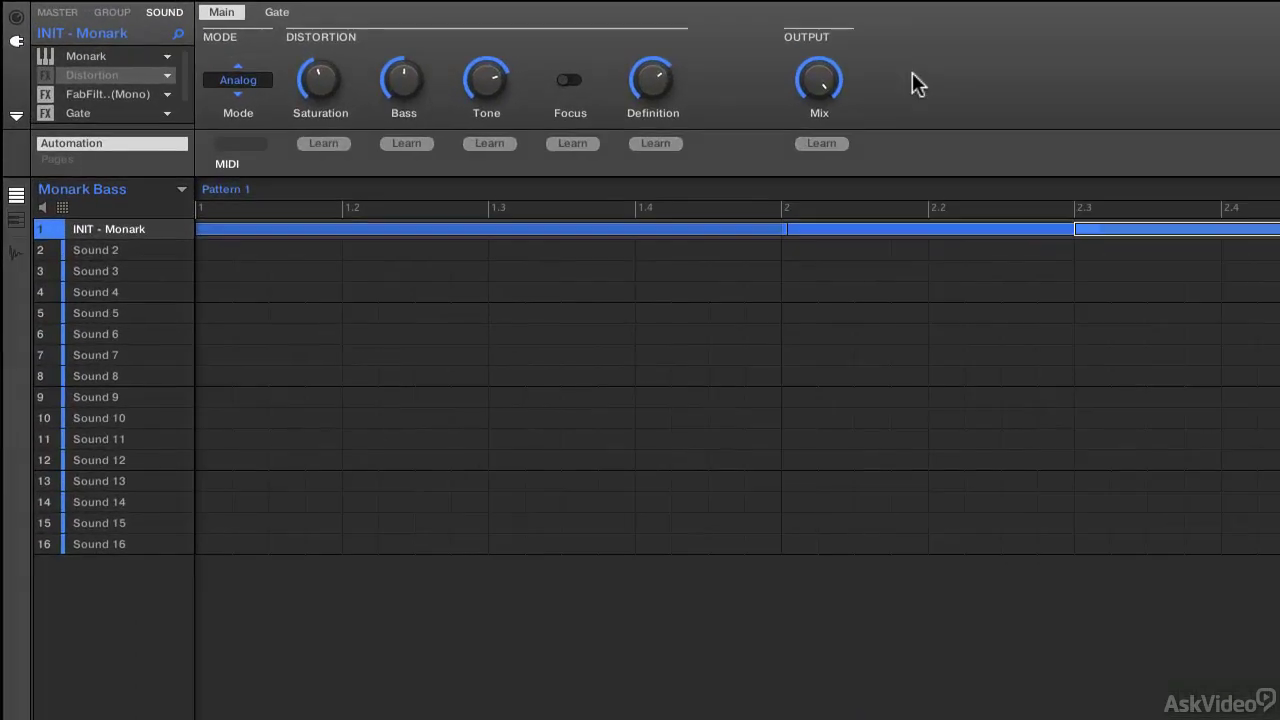
- Activate the greyed Distortion slot on Monark Bass so it runs in Analog mode
left_click(45, 78)
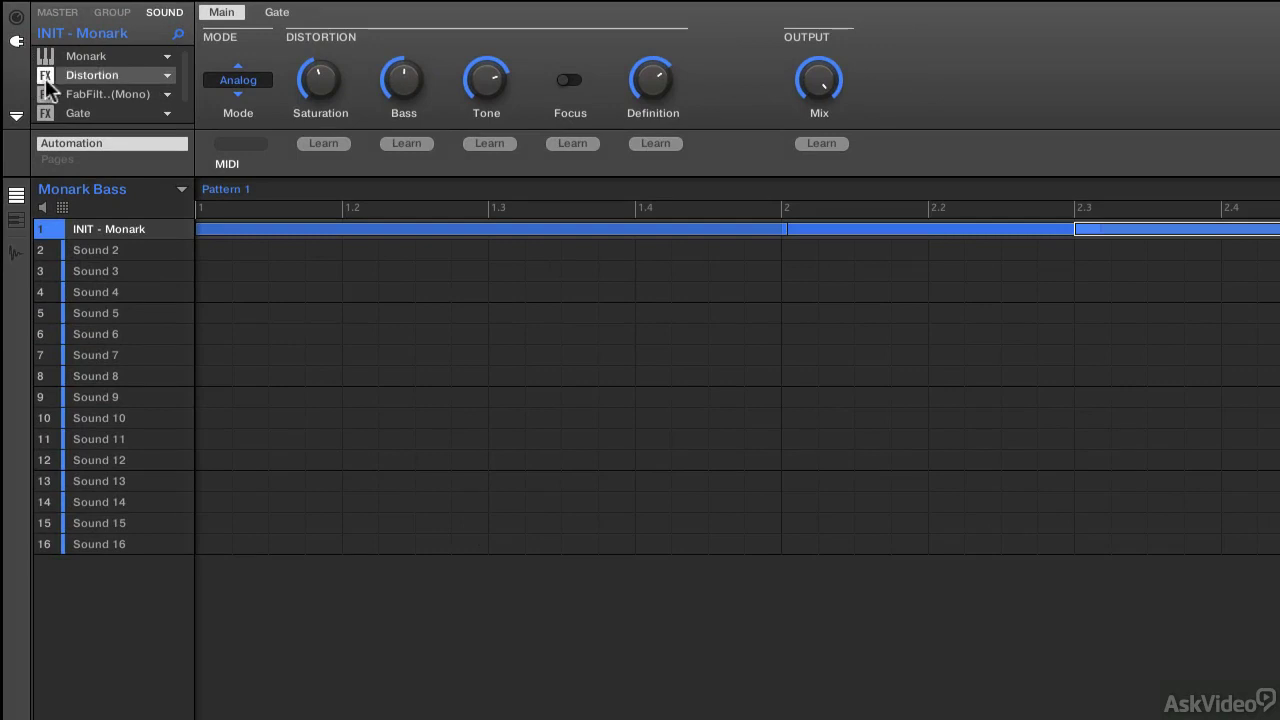
- Switch the Distortion to Mulholland mode and turn Drive up to 53%
left_click(247, 86)
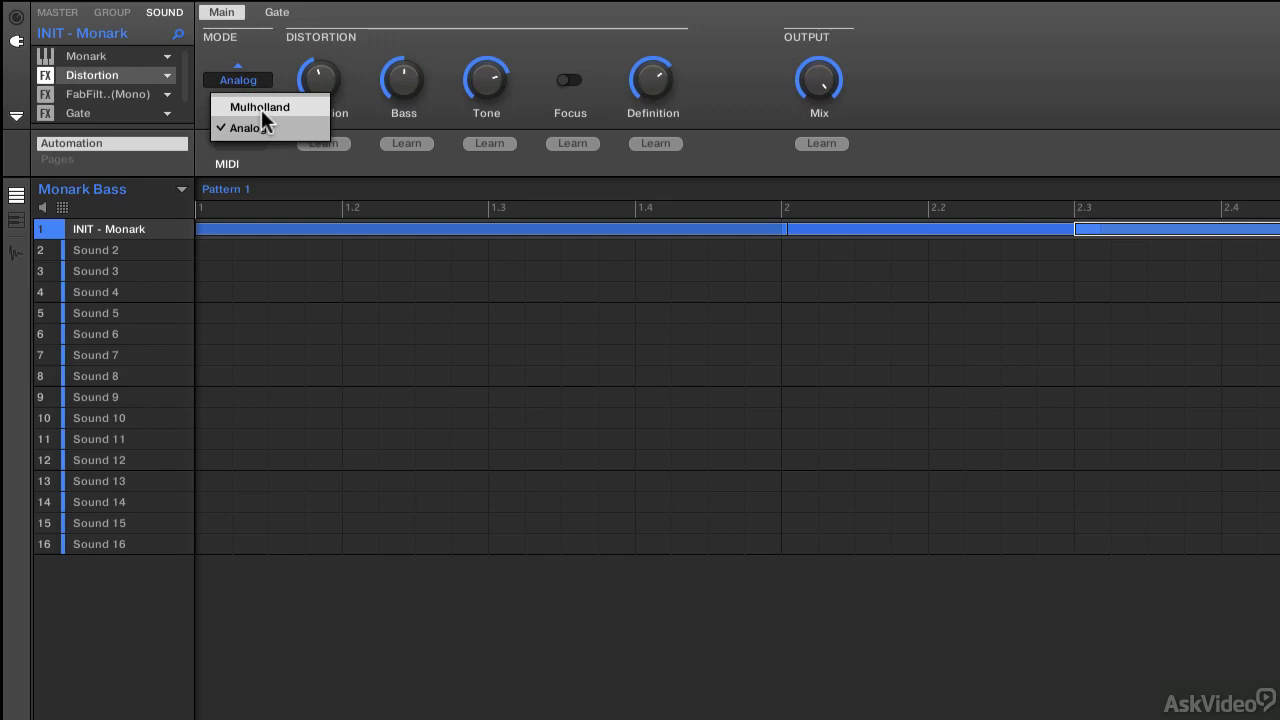
left_click(261, 108)
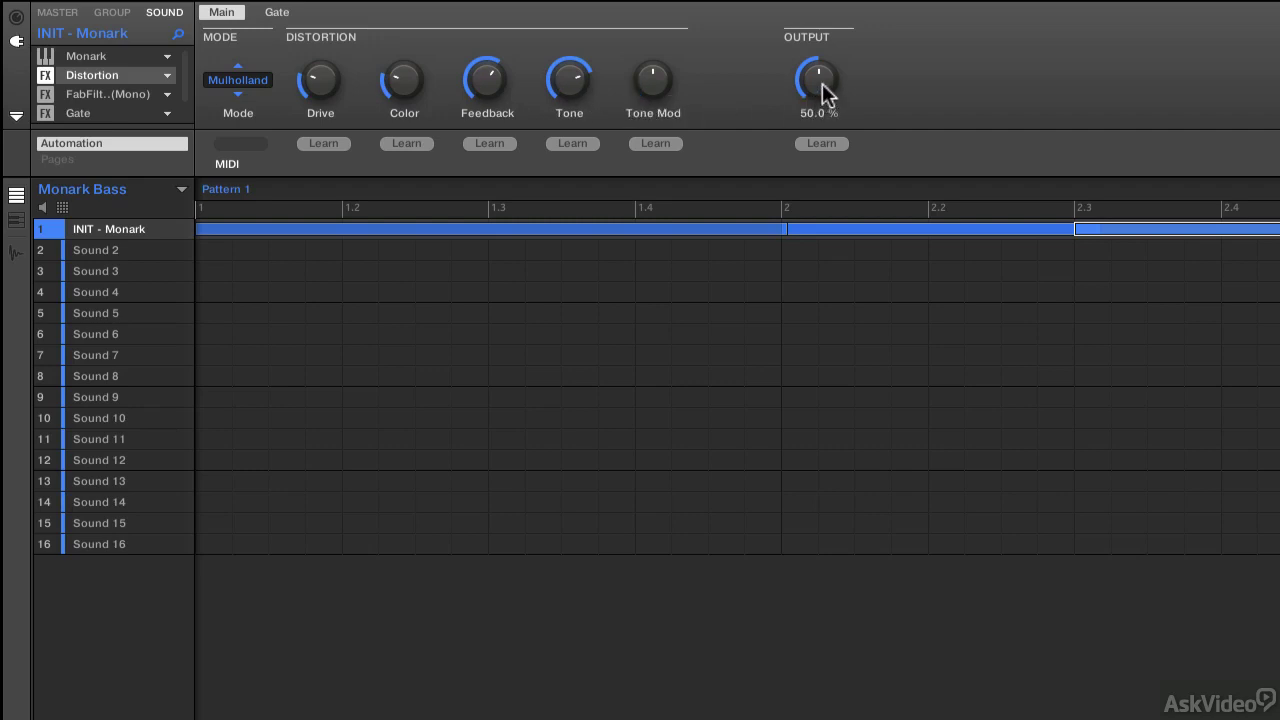
left_click_drag(320, 82, 320, 24)
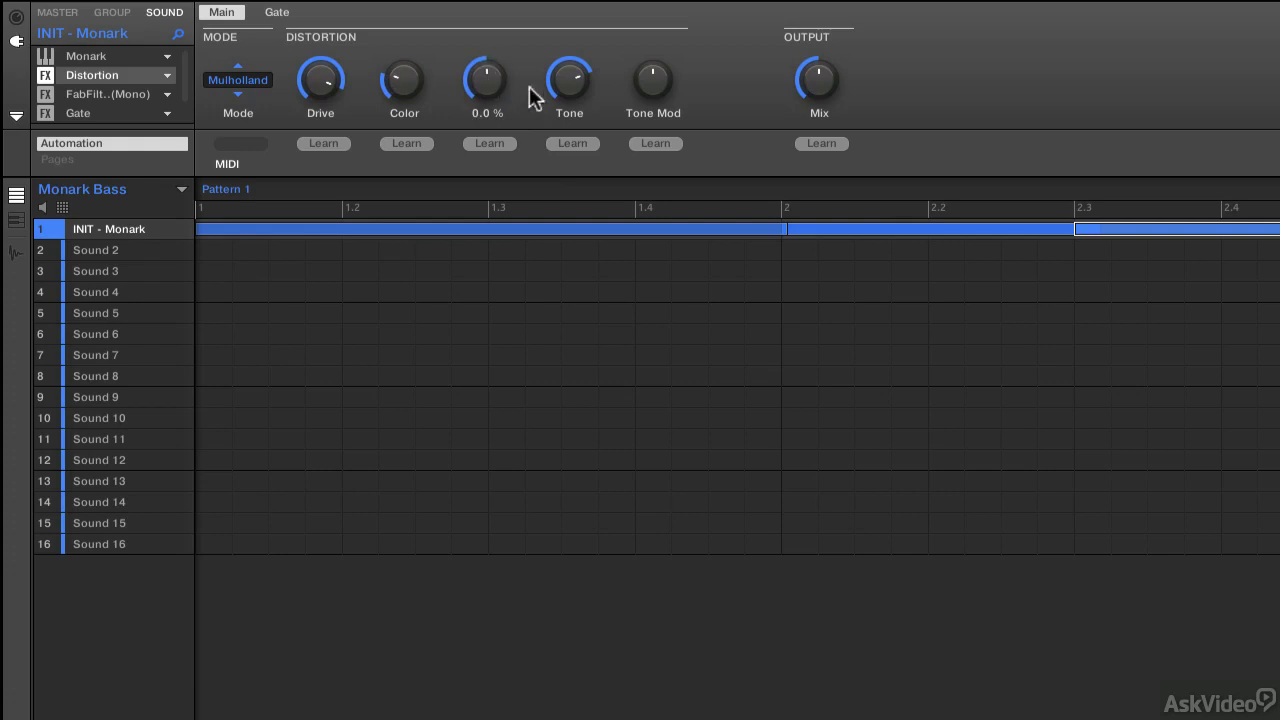
- Lower the Distortion's Tone Mod amount below zero
mouse_move(566, 89)
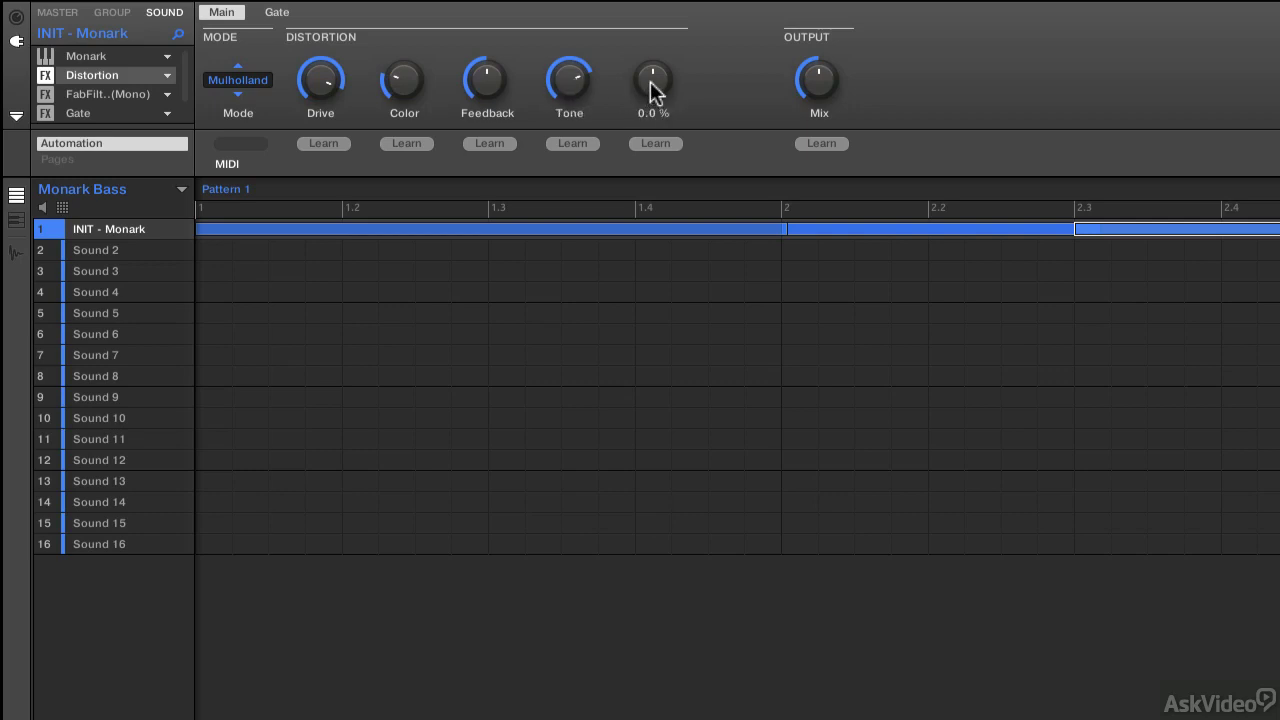
left_click_drag(654, 88, 654, 157)
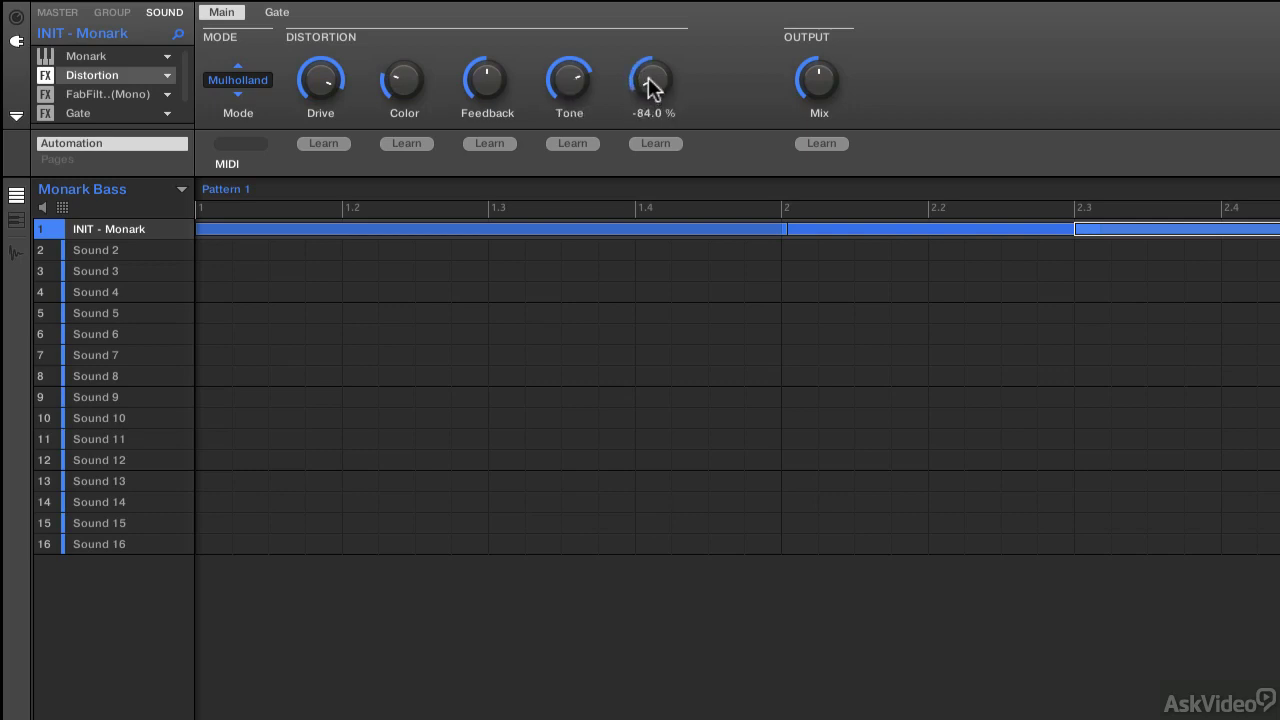
mouse_move(492, 87)
- Sweep Feedback, Tone and Tone Mod, ending with Feedback near -98%, Color at 79% and Drive reduced
left_click_drag(492, 87, 492, 60)
left_click_drag(659, 92, 659, 66)
left_click_drag(577, 88, 574, 150)
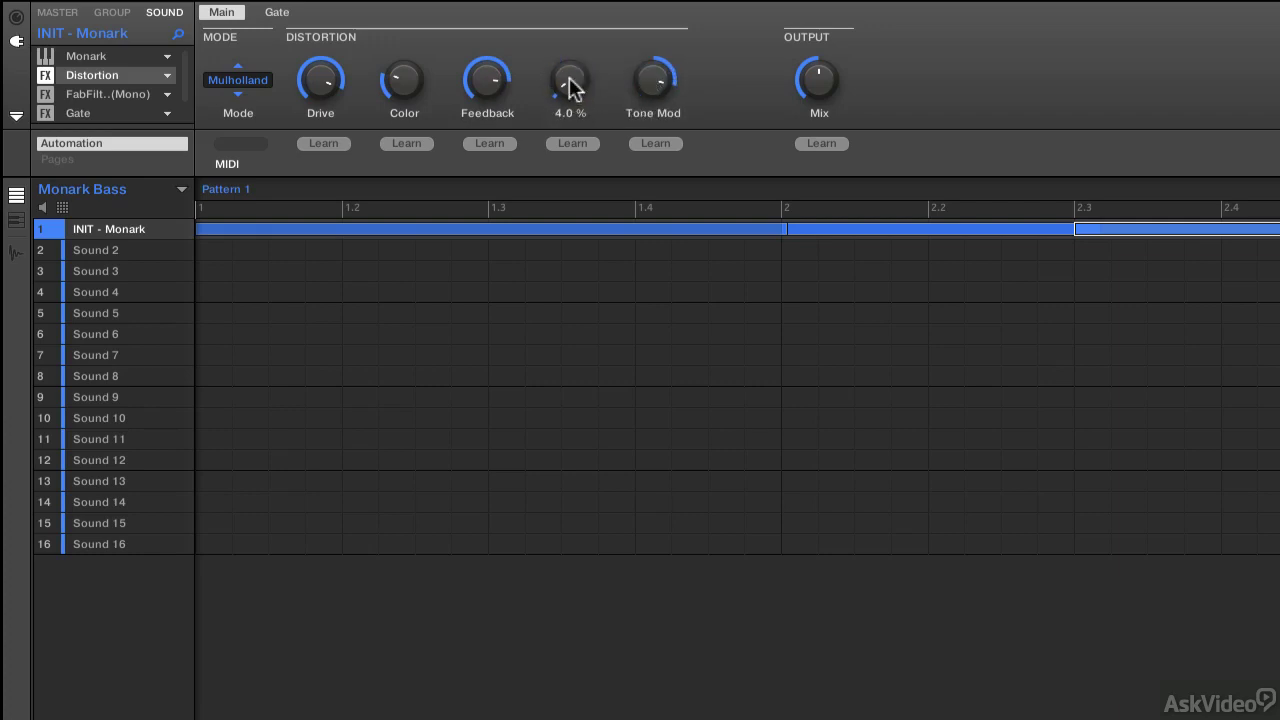
left_click_drag(655, 86, 655, 70)
mouse_move(569, 89)
left_mouse_down()
mouse_move(569, 72)
mouse_move(576, 110)
left_mouse_up()
left_click_drag(491, 80, 491, 116)
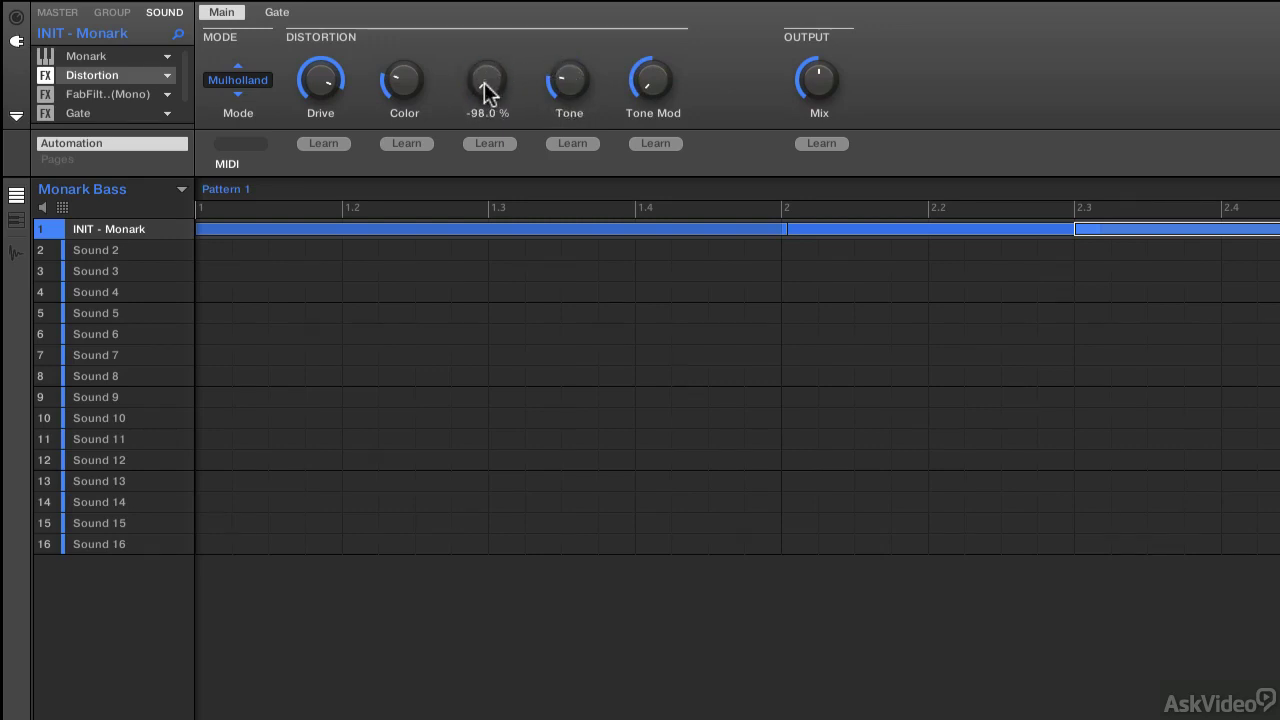
left_click_drag(403, 94, 403, 64)
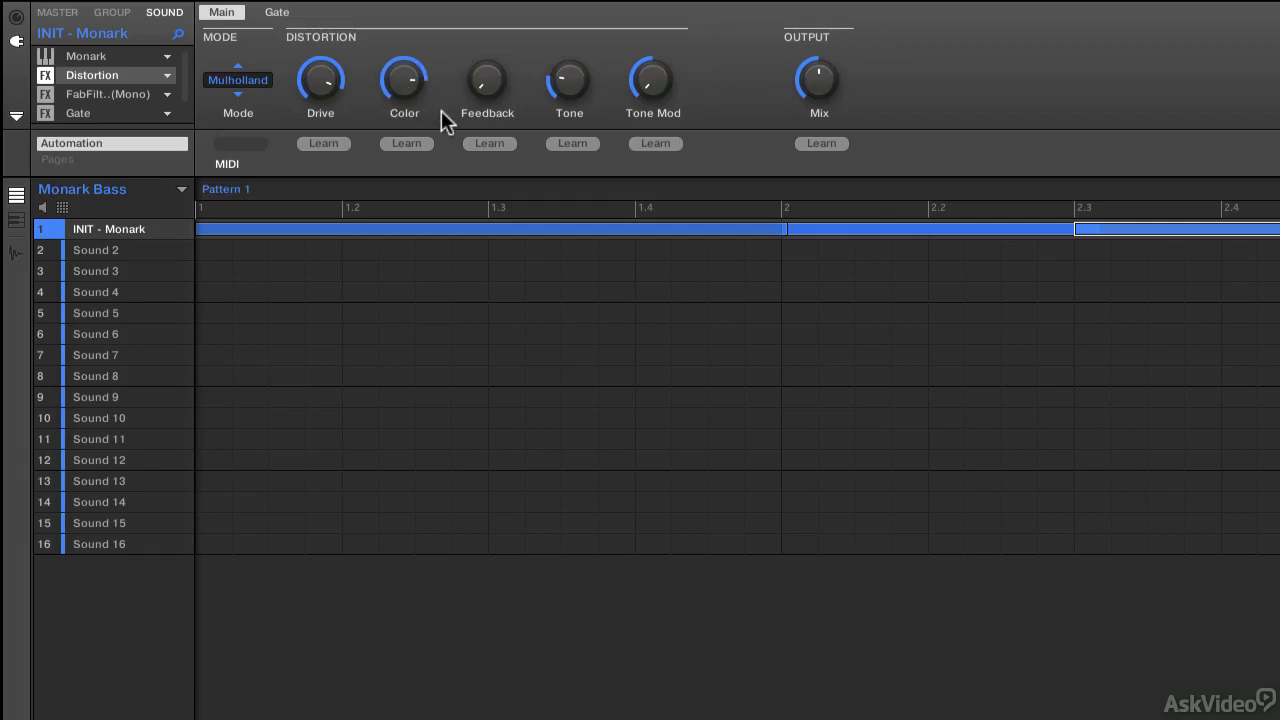
mouse_move(329, 89)
left_mouse_down()
mouse_move(348, 98)
mouse_move(337, 106)
left_mouse_up()
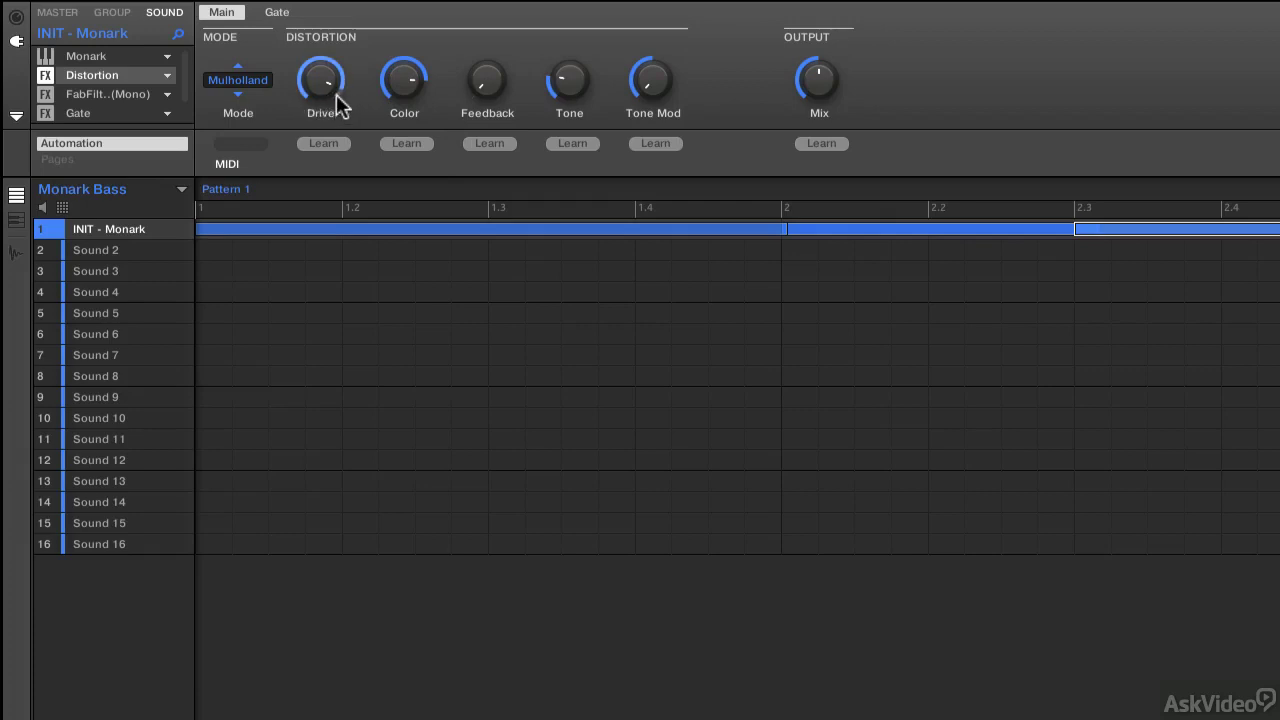
- Return the Distortion to Analog mode and set Saturation to 88.2%
left_click(265, 84)
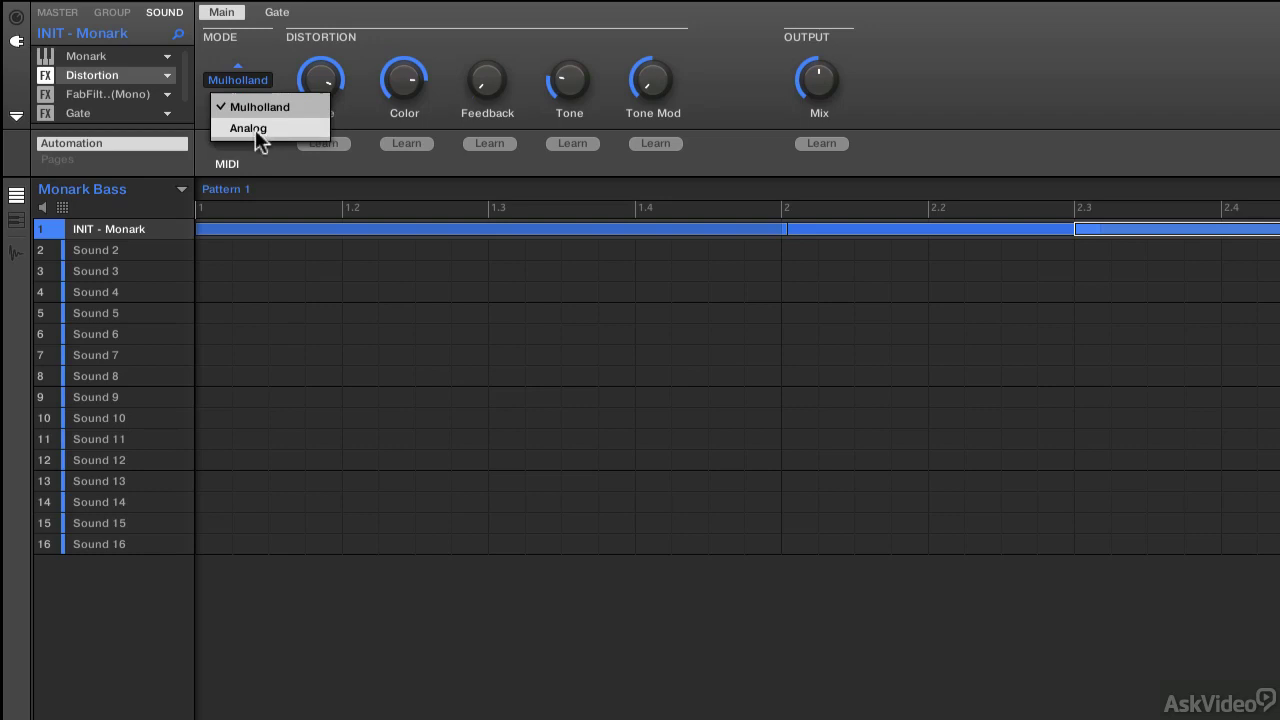
left_click(253, 128)
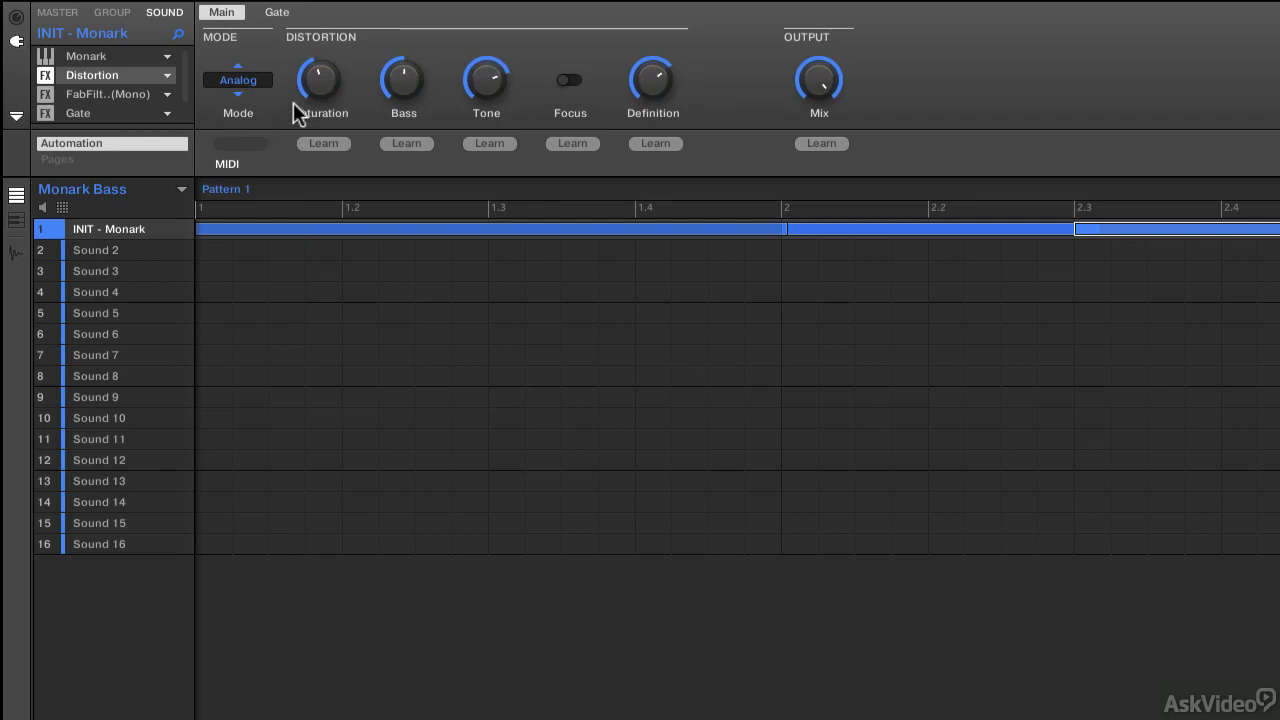
left_click_drag(331, 91, 328, 85)
mouse_move(400, 79)
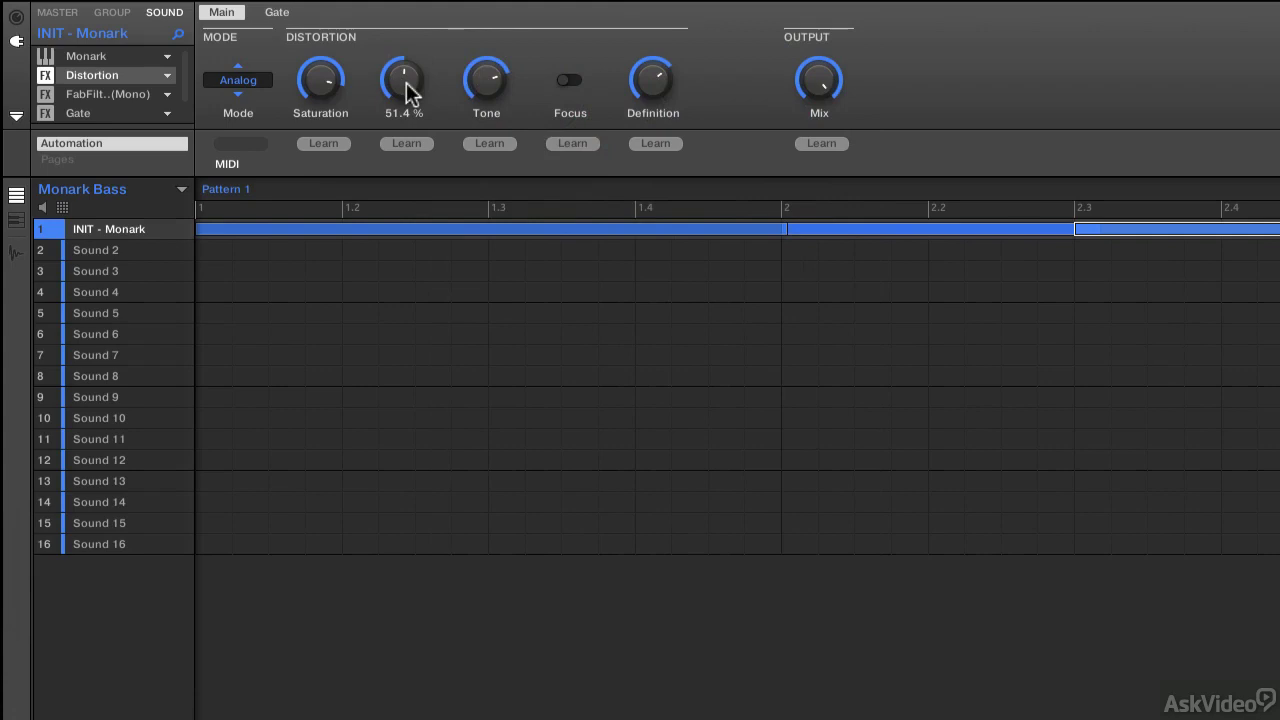
left_click(167, 77)
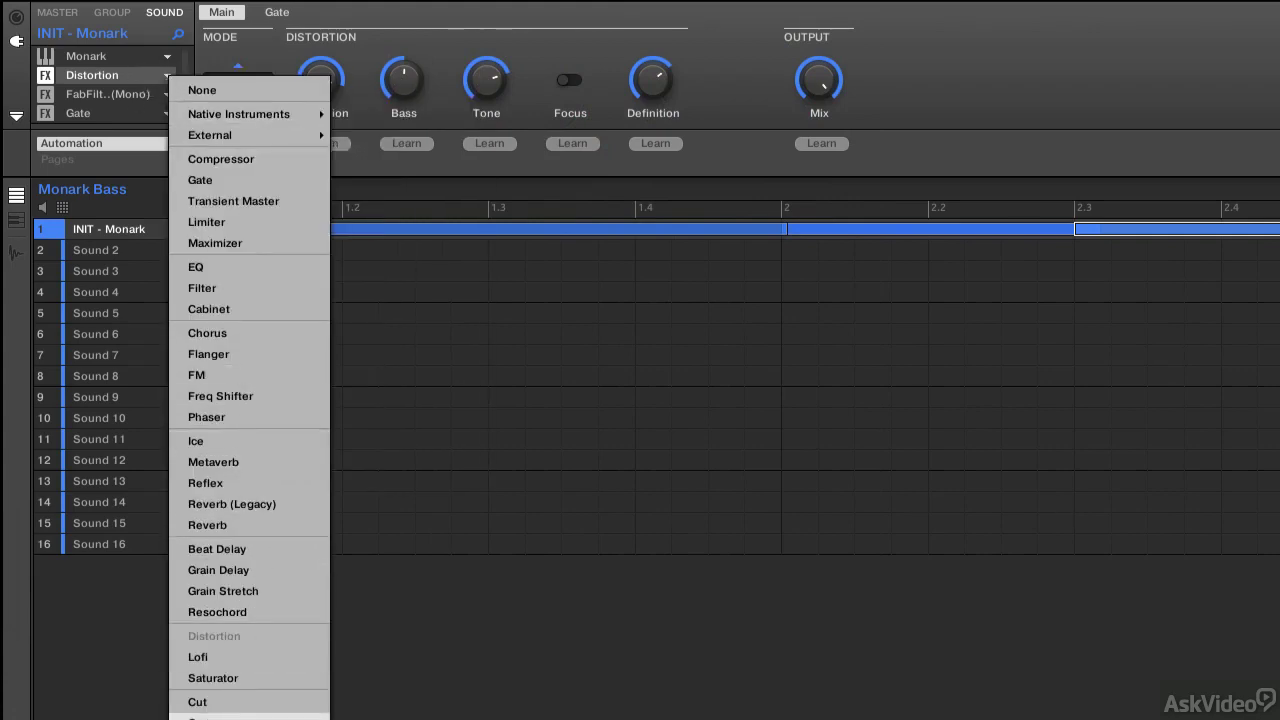
left_click(984, 106)
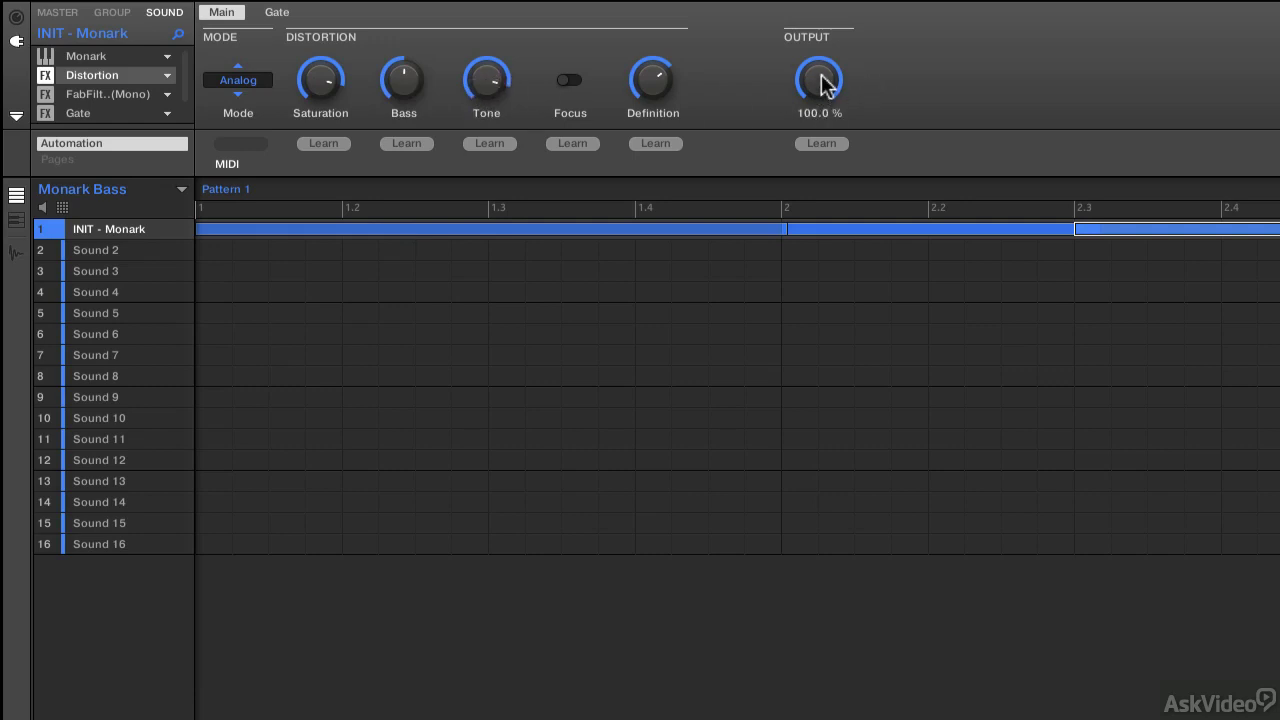
- Turn the Distortion Mix down to 0%, check the Monark panel, then return to the Distortion
left_click_drag(820, 83, 820, 175)
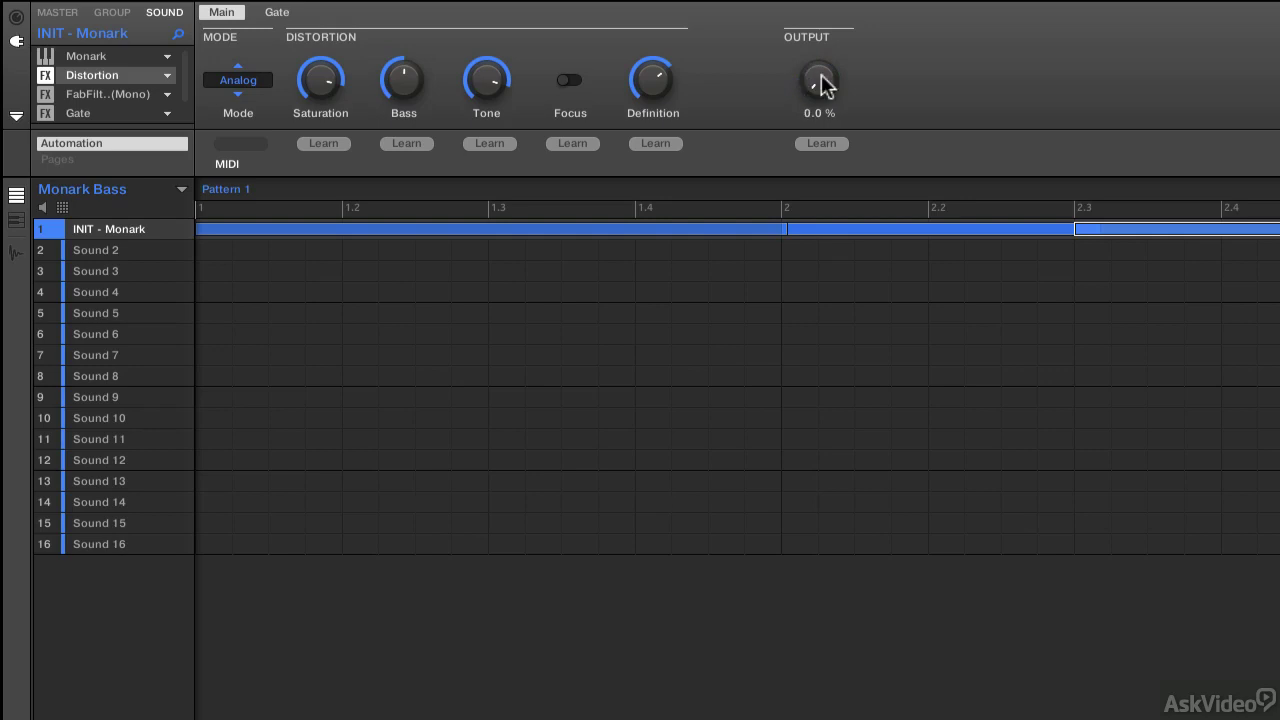
left_click(95, 53)
left_click(95, 53)
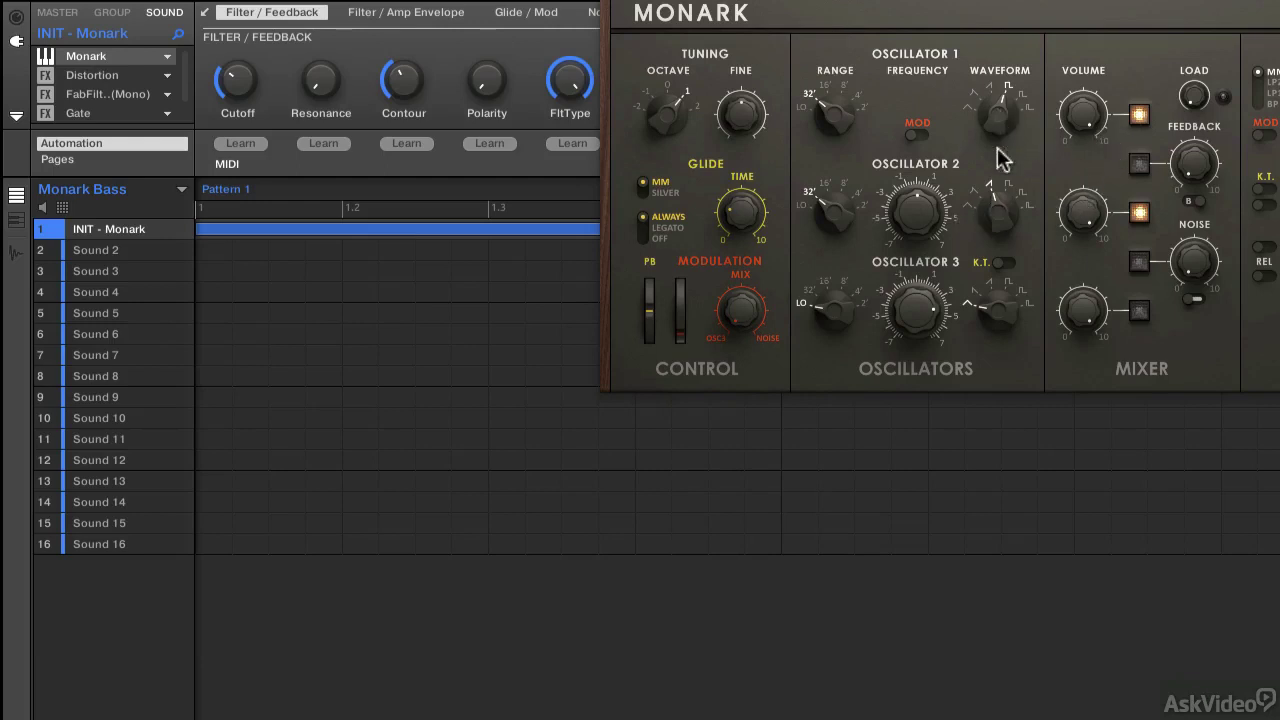
left_click_drag(945, 0, 716, 276)
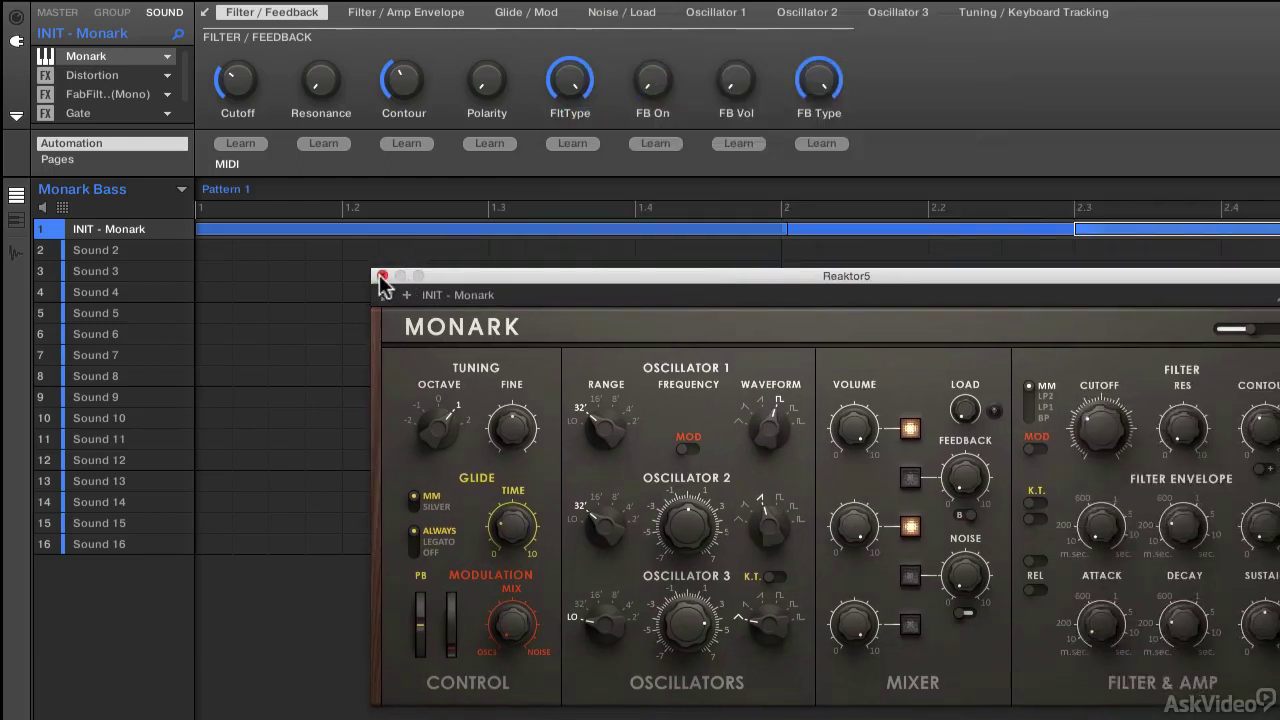
left_click(381, 276)
left_click(114, 76)
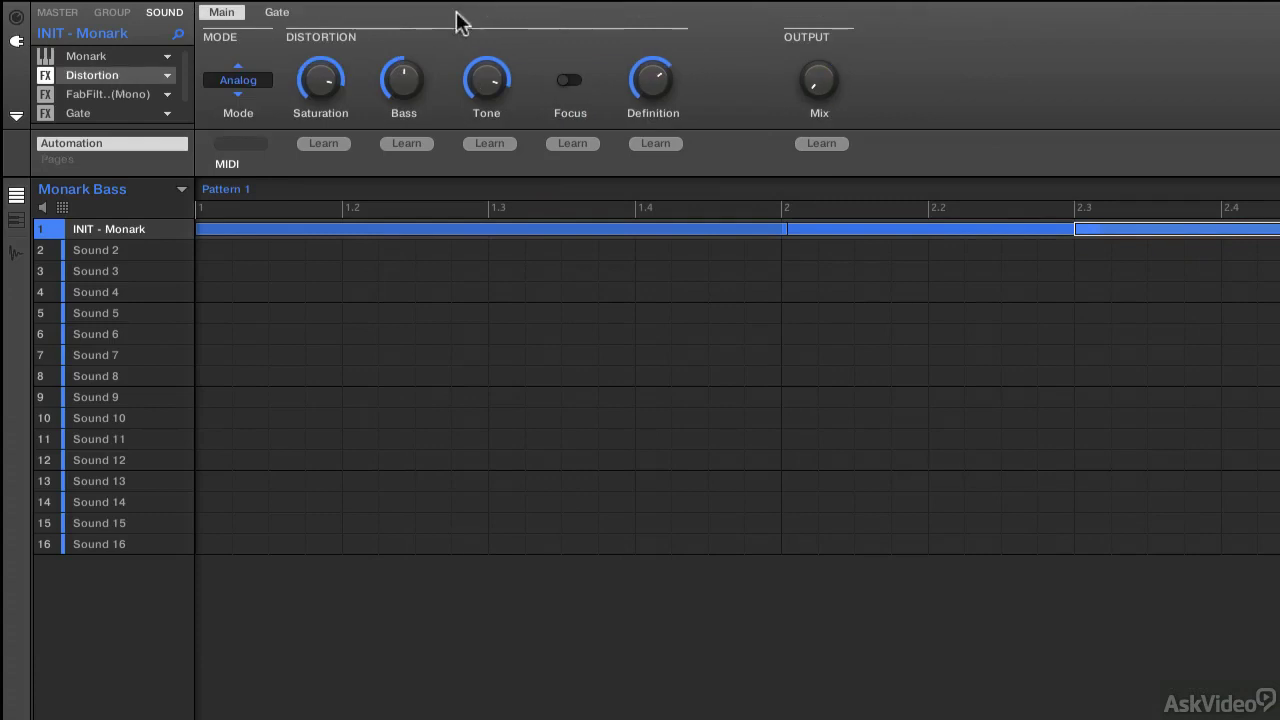
- Set the Analog distortion's Bass to 35.4%, Mix to 82% and Tone to 76%
left_click_drag(422, 93, 486, 160)
left_click_drag(818, 80, 818, 30)
left_click_drag(482, 78, 482, 10)
mouse_move(404, 80)
left_mouse_down()
mouse_move(404, 0)
mouse_move(414, 86)
left_mouse_up()
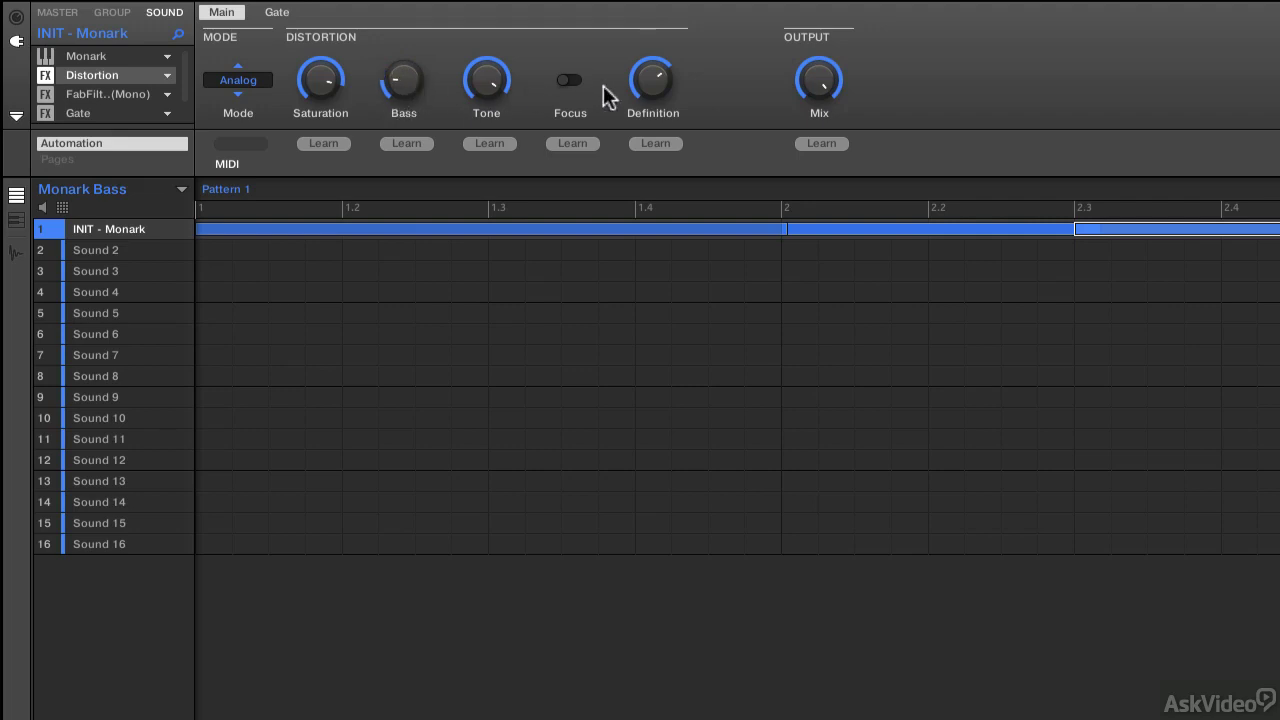
- Switch Focus on and bring Definition down to 0%
mouse_move(646, 86)
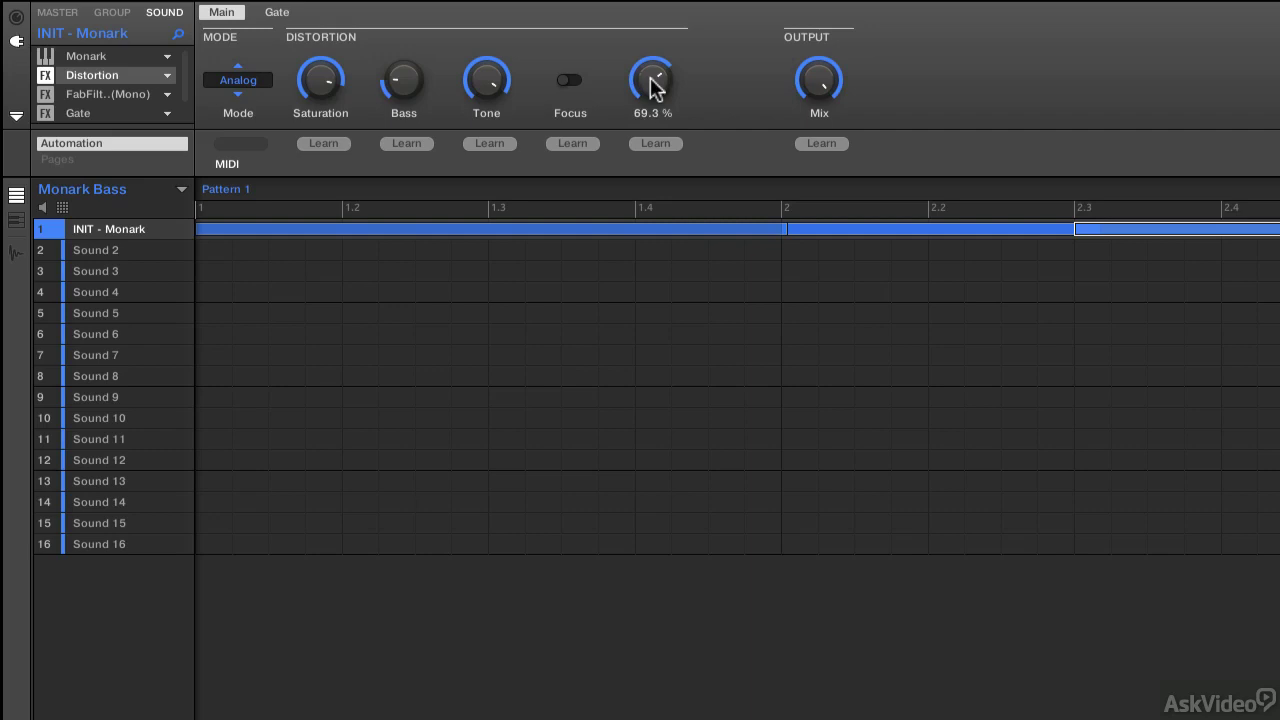
mouse_move(651, 86)
left_mouse_down()
mouse_move(651, 30)
mouse_move(651, 85)
left_mouse_up()
left_click_drag(656, 79, 606, 80)
left_click(567, 80)
mouse_move(643, 88)
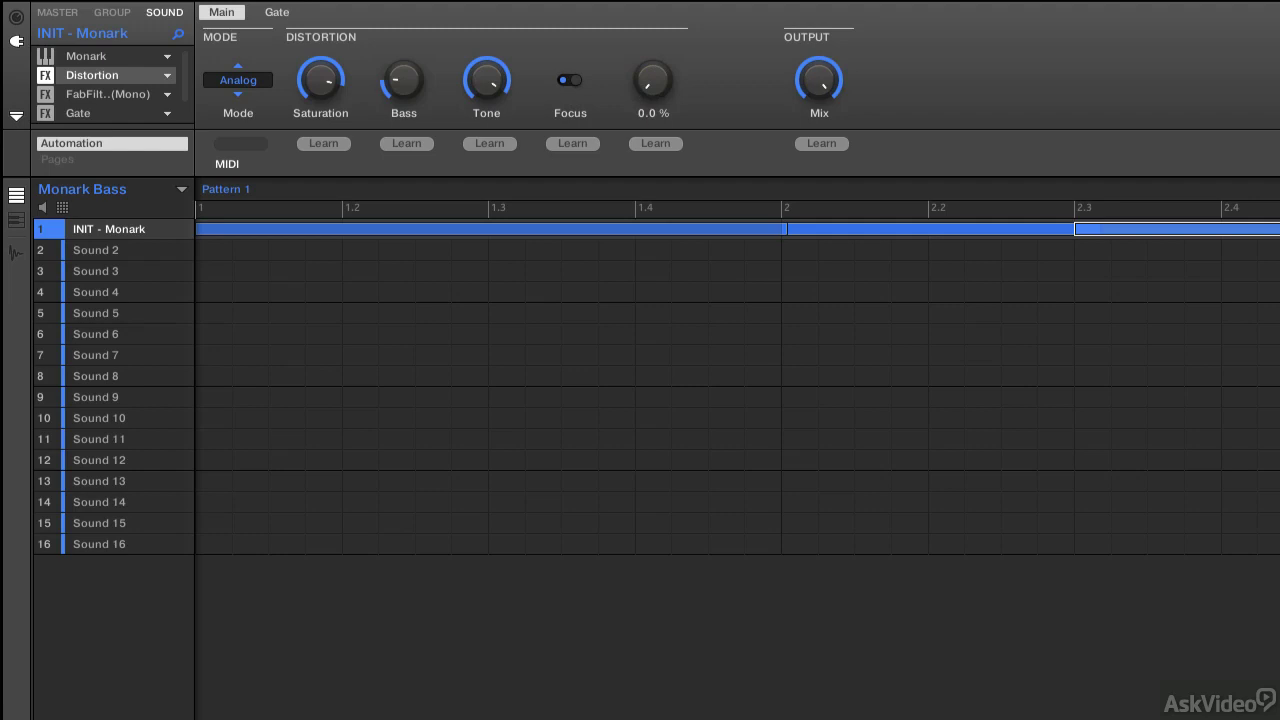
mouse_move(613, 88)
left_mouse_down()
mouse_move(613, 70)
mouse_move(613, 88)
left_mouse_up()
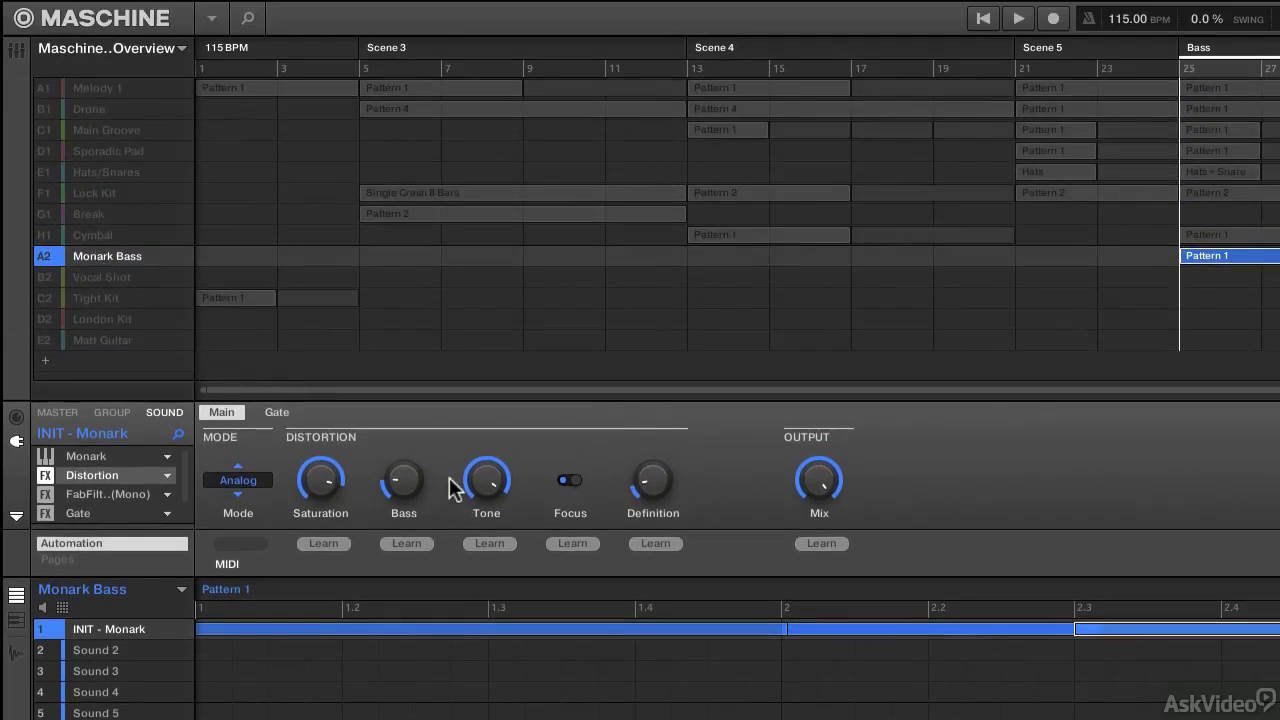
- Play the soloed bass pattern while setting Tone to 66% and sweeping the Mix
key("space")
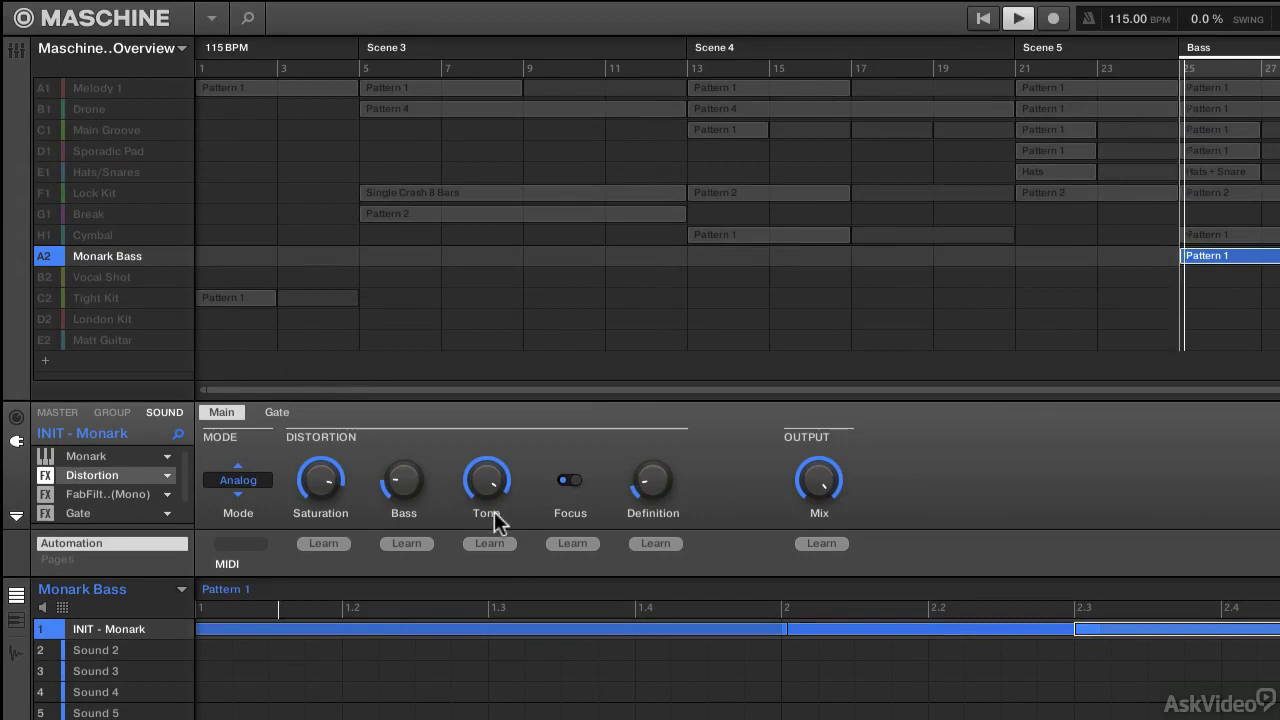
mouse_move(422, 479)
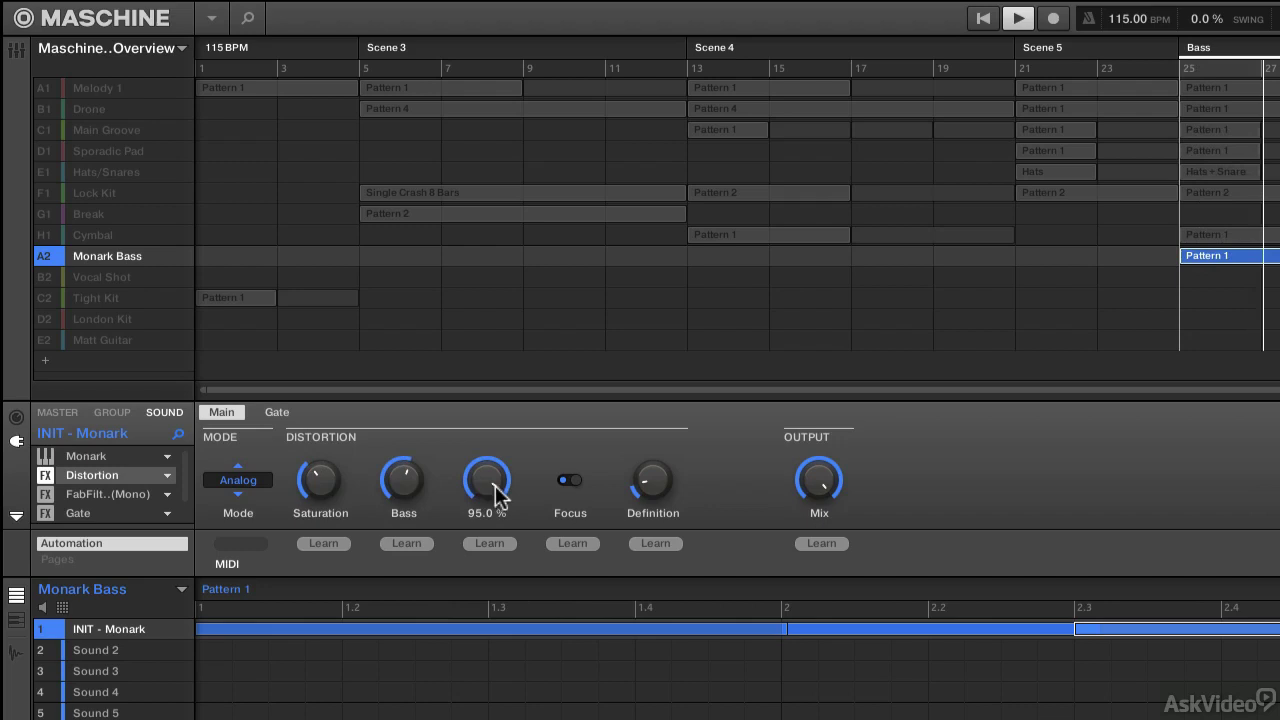
left_click_drag(496, 484, 496, 458)
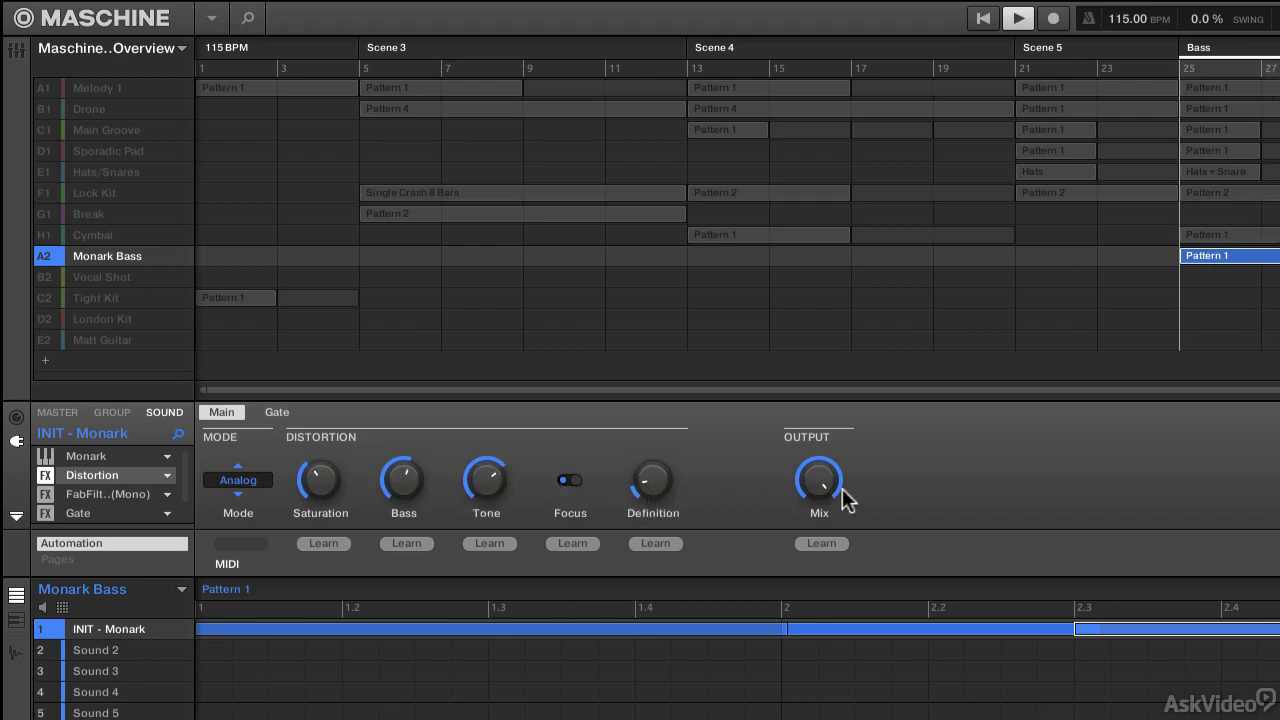
mouse_move(842, 500)
left_mouse_down()
mouse_move(842, 565)
mouse_move(842, 500)
mouse_move(822, 488)
left_mouse_up()
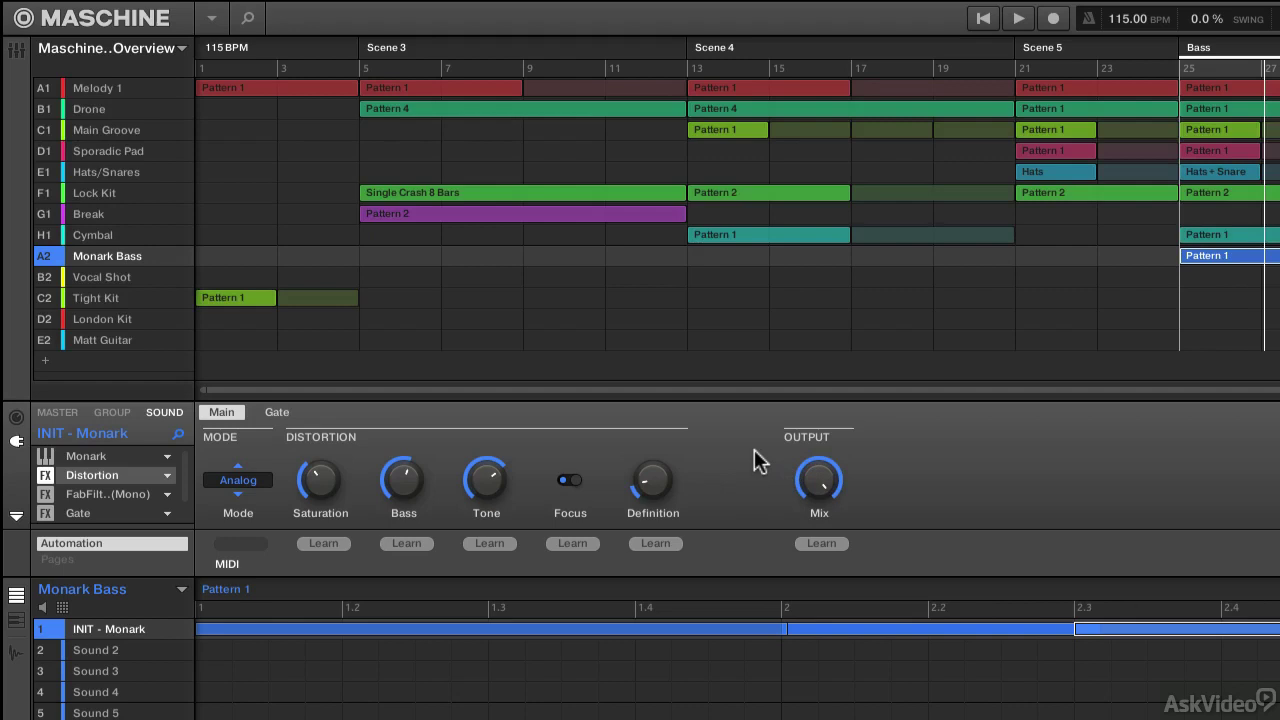
- Play the full arrangement, raise Saturation to 65.2%, tune the Mix, then stop playback
key("space")
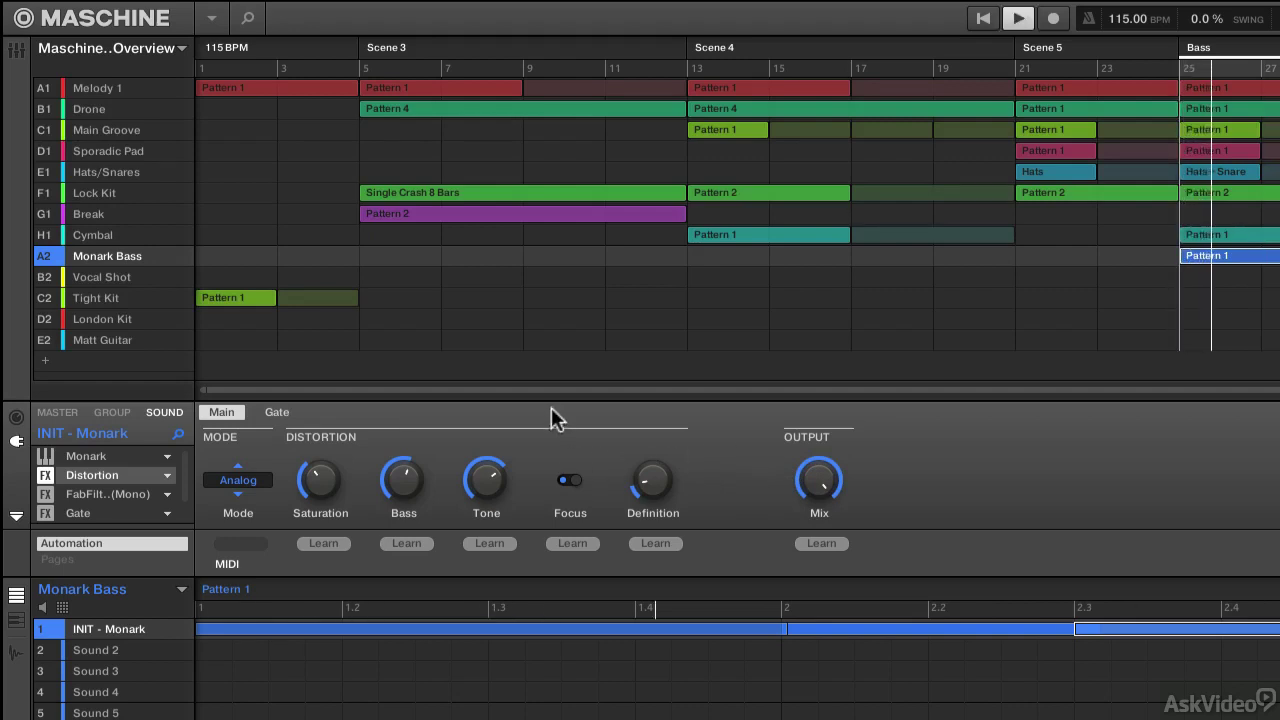
mouse_move(816, 482)
left_mouse_down()
mouse_move(816, 580)
mouse_move(816, 470)
left_mouse_up()
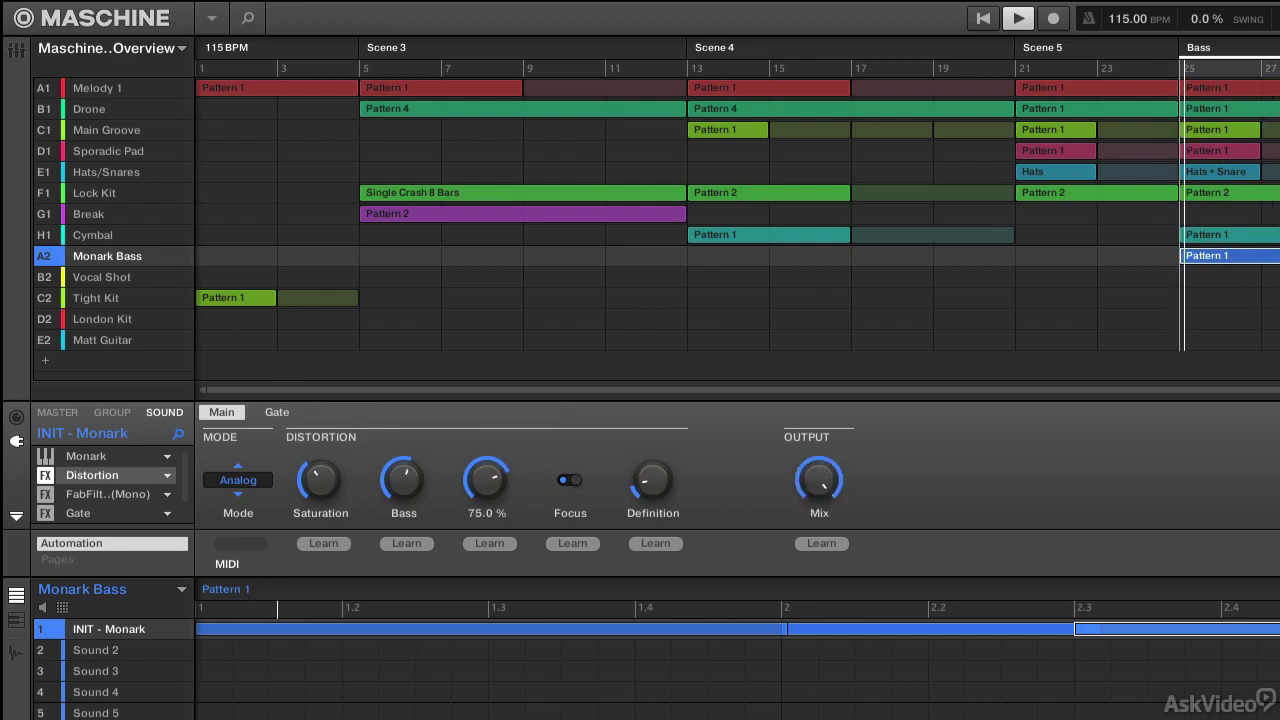
left_click_drag(323, 478, 323, 470)
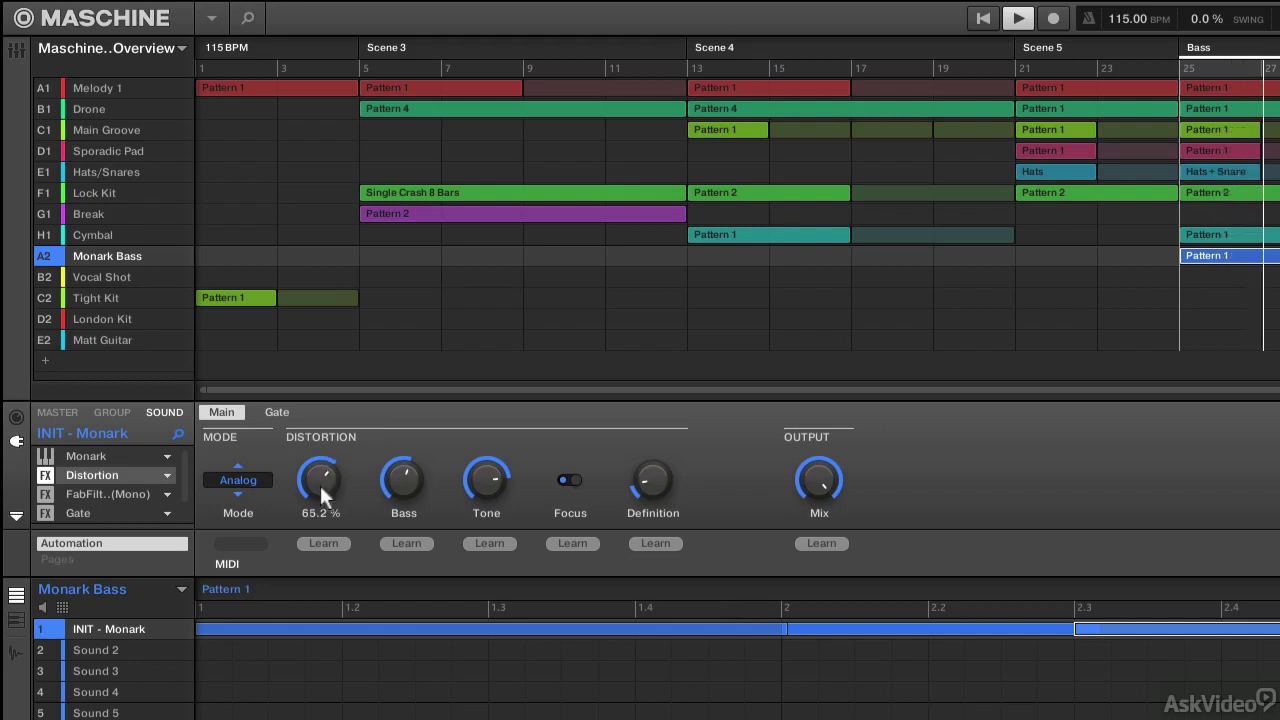
mouse_move(824, 493)
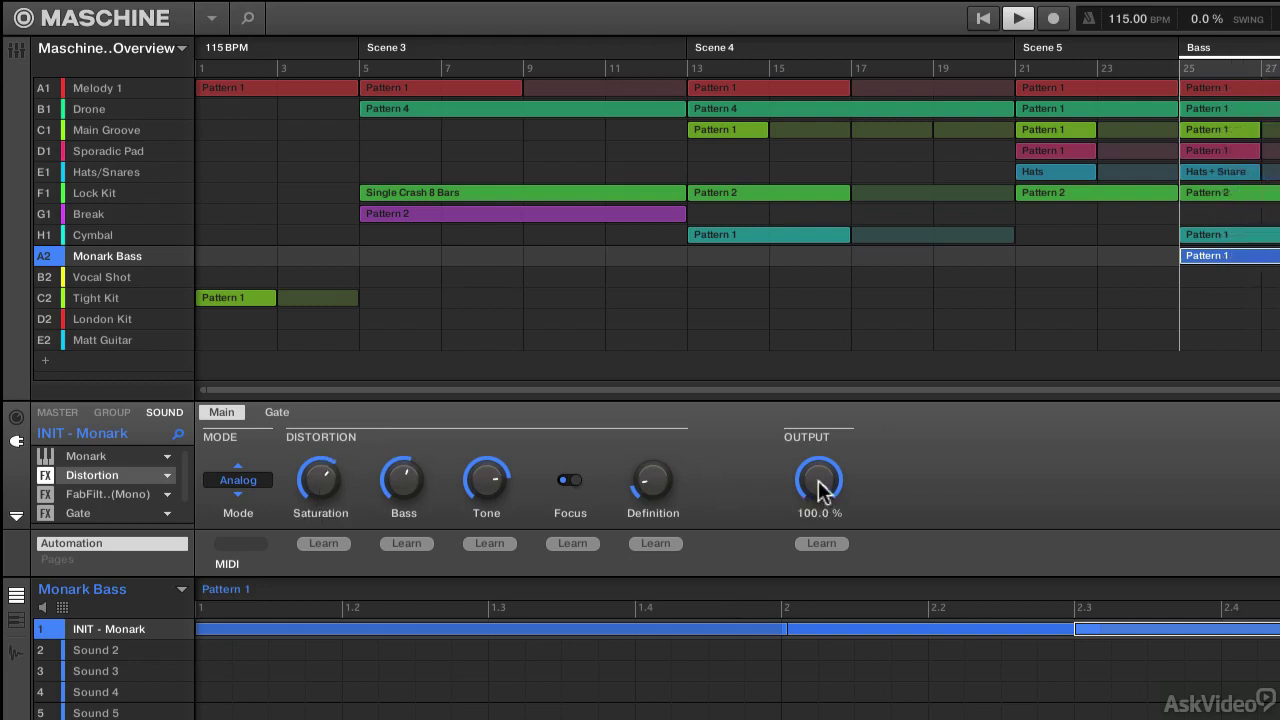
mouse_move(824, 493)
left_mouse_down()
mouse_move(824, 572)
mouse_move(824, 472)
left_mouse_up()
key("space")
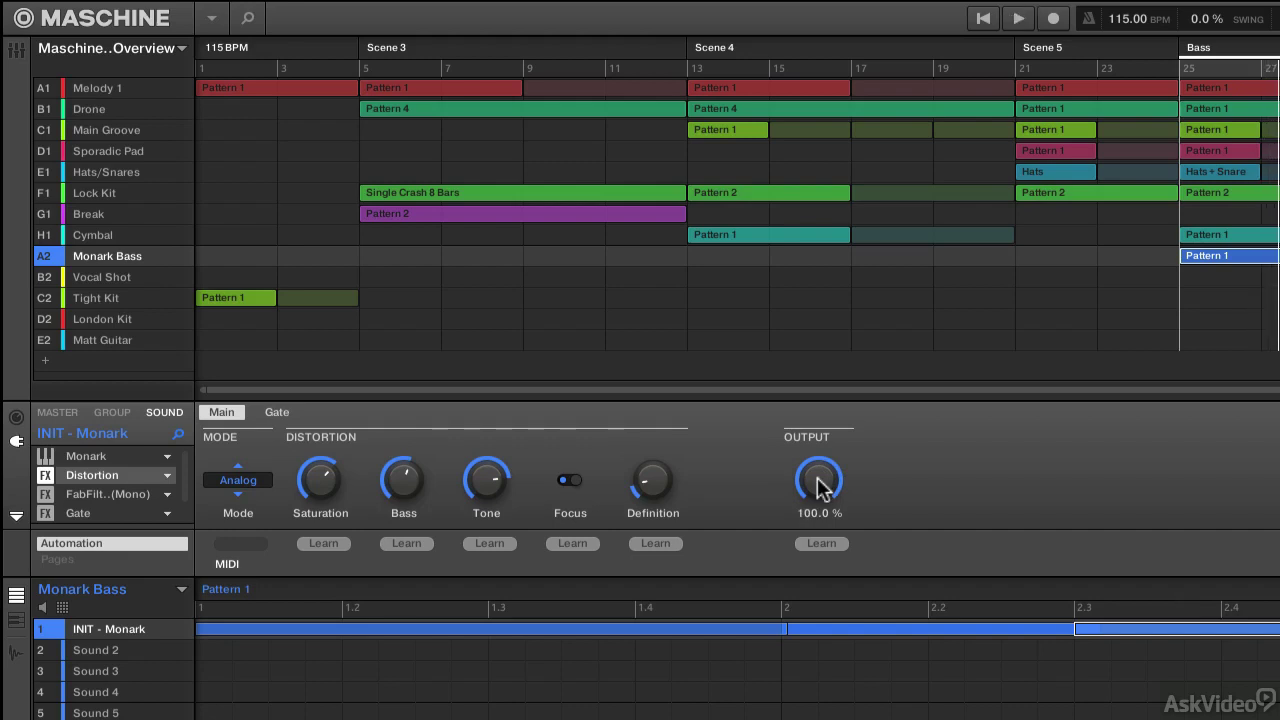